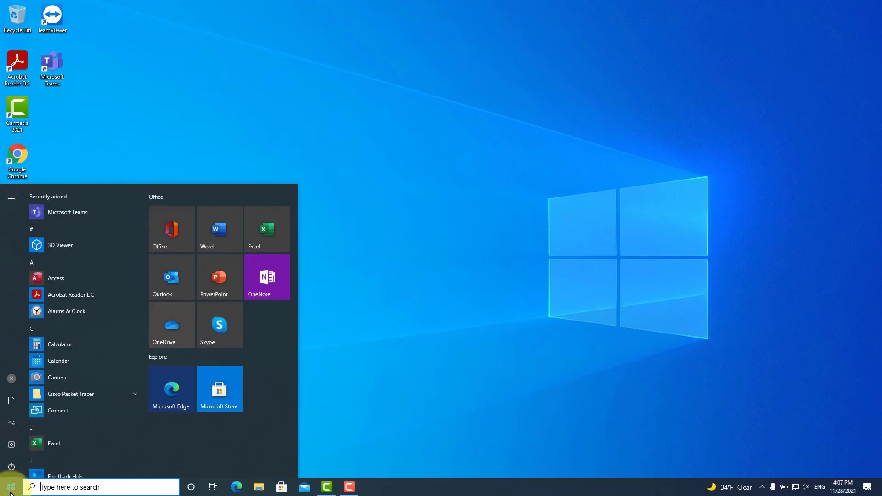
type("outl")
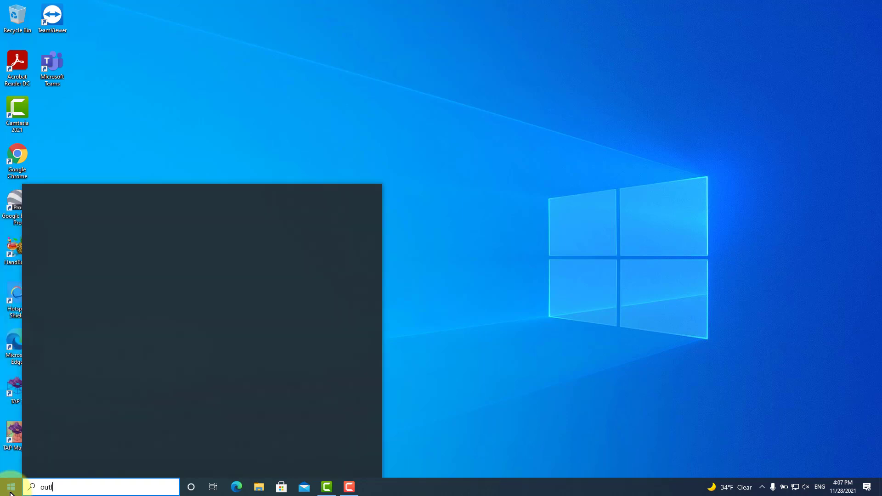
type("ook")
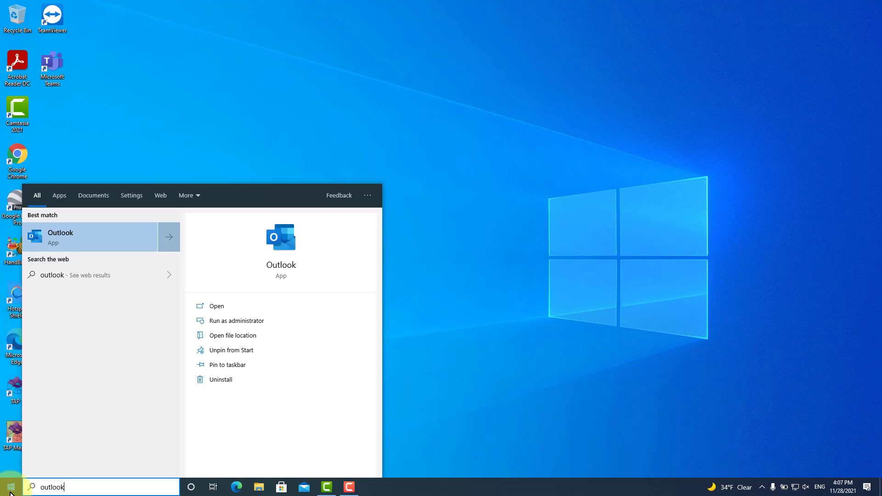
Launch Outlook, close the privacy notice, and submit the Gmail address to add it
left_click(76, 236)
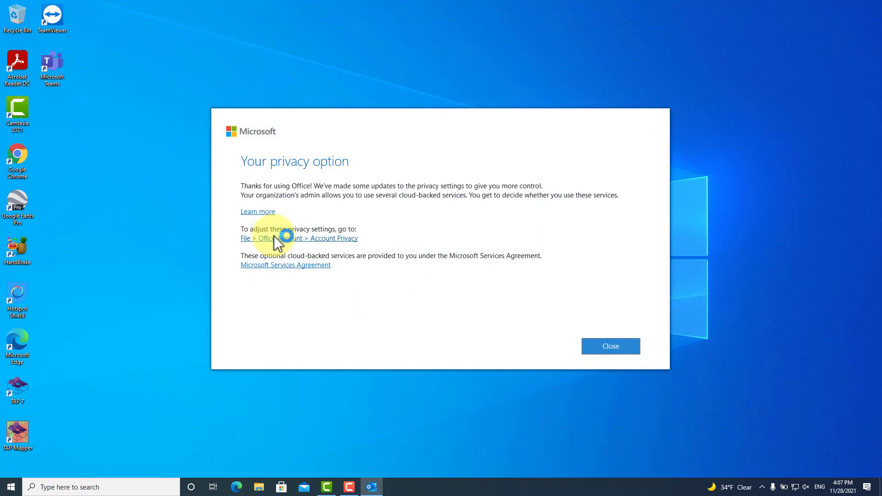
left_click(592, 349)
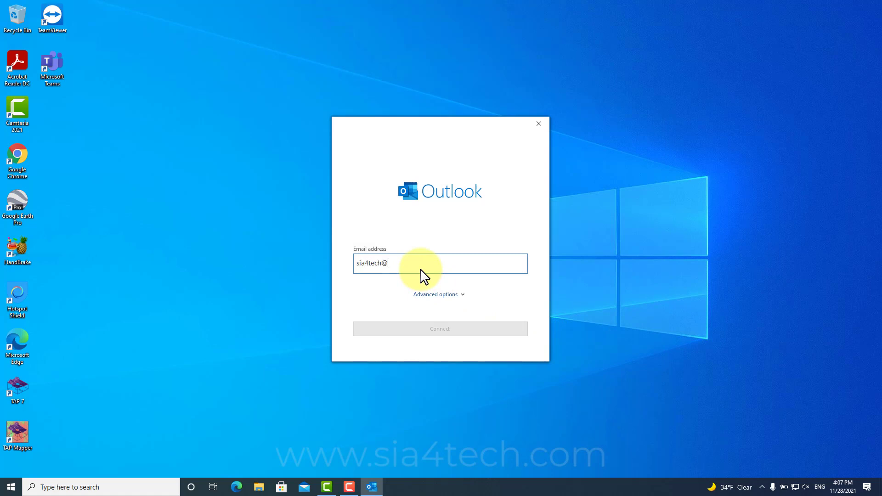
type("gmail.com")
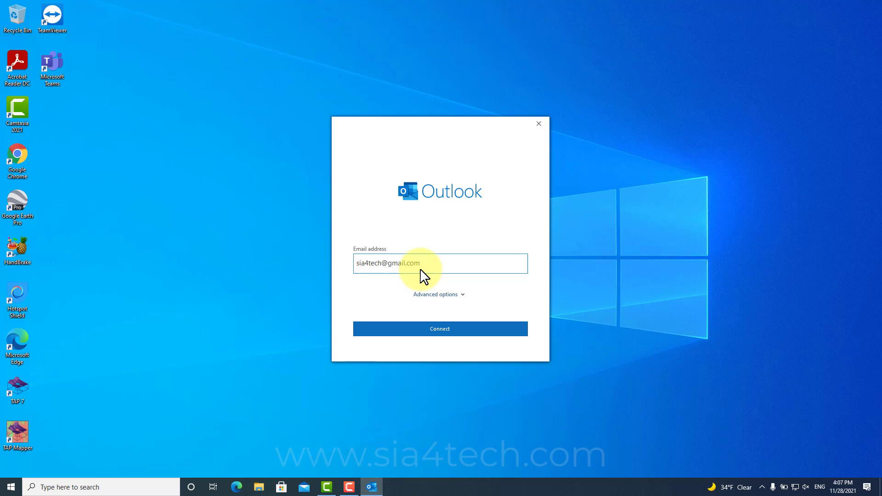
left_click(461, 331)
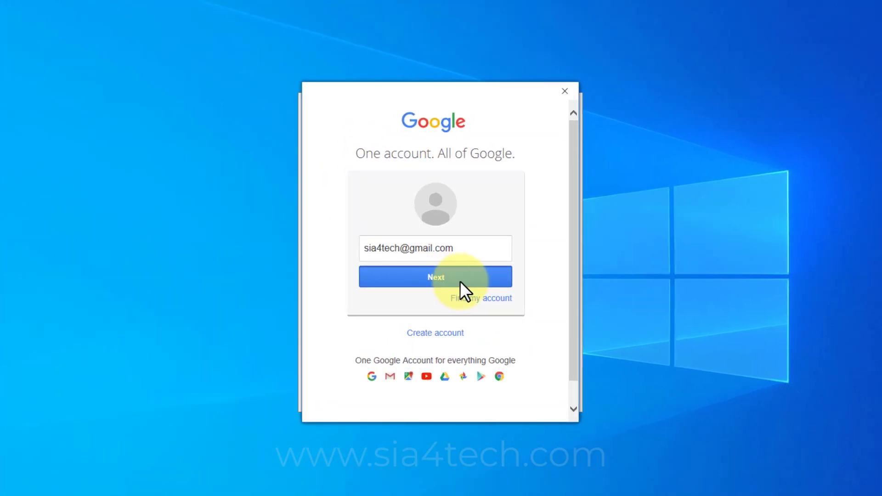
Sign in to Google with the password and verify with a texted code
left_click(459, 281)
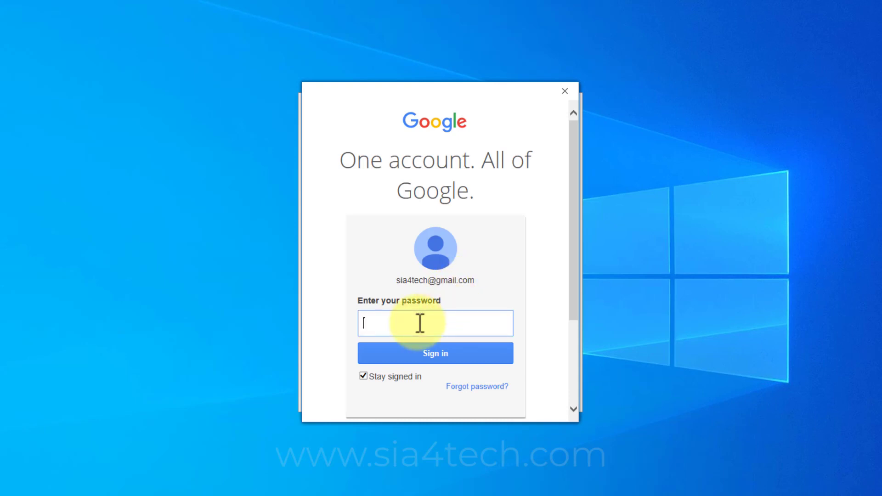
type("**************")
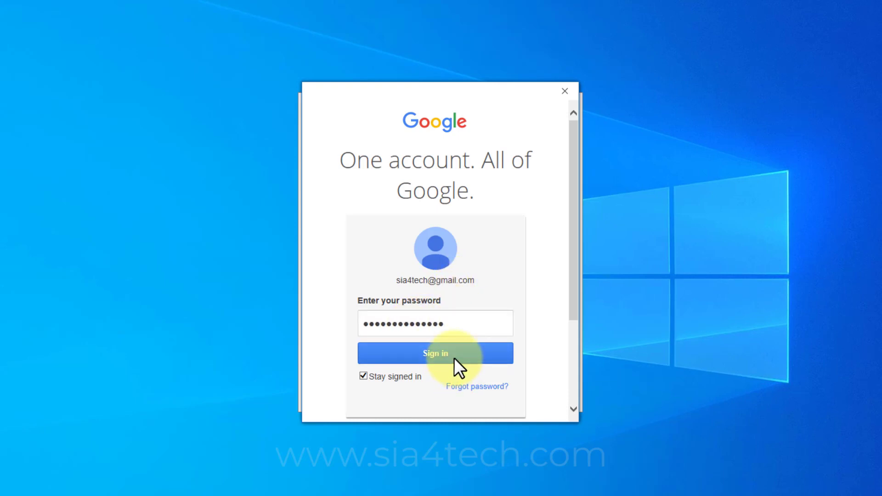
left_click(455, 358)
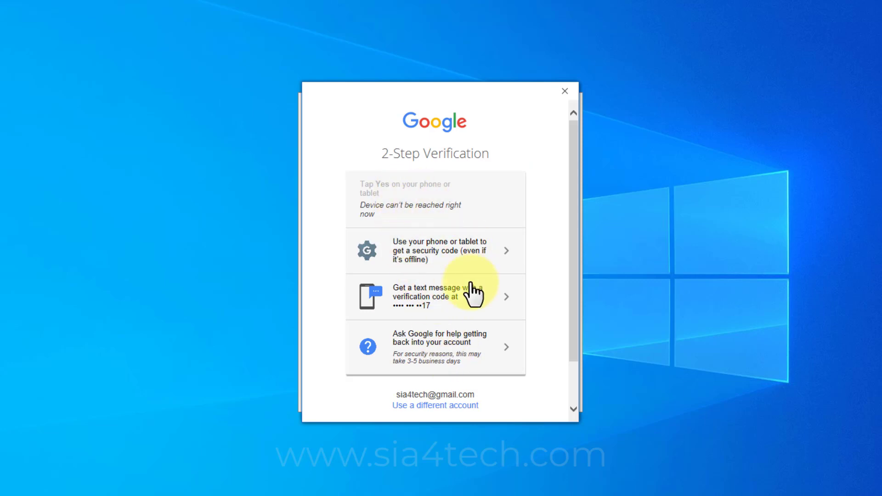
left_click(429, 306)
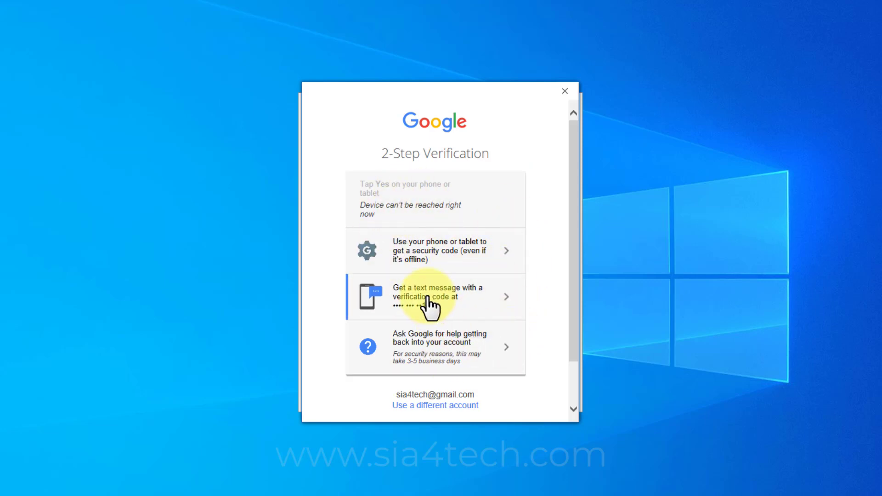
left_click(466, 307)
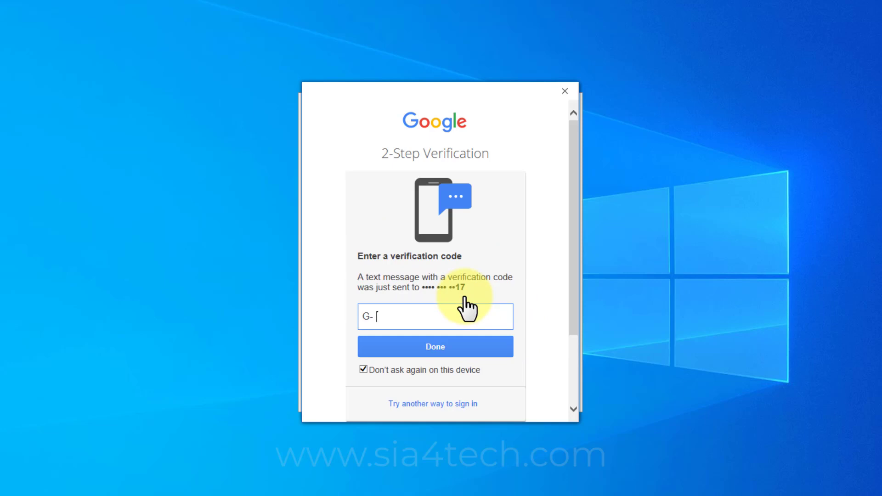
left_click(461, 350)
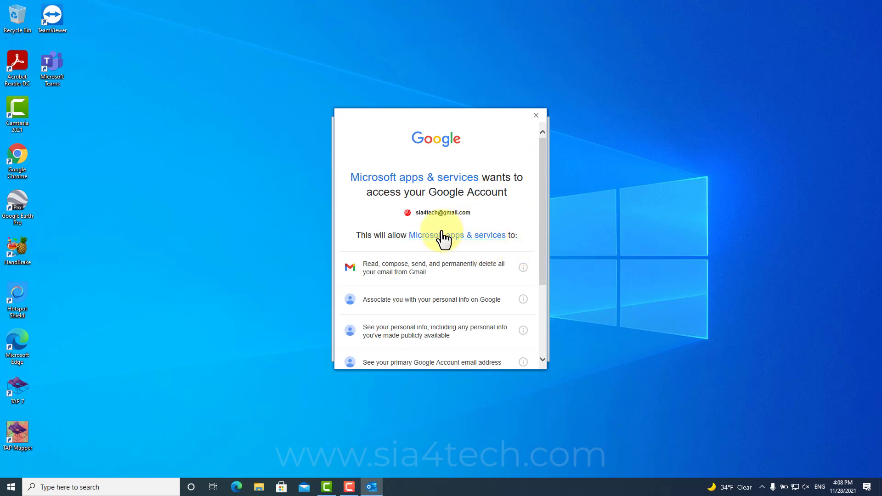
left_click_drag(541, 244, 546, 336)
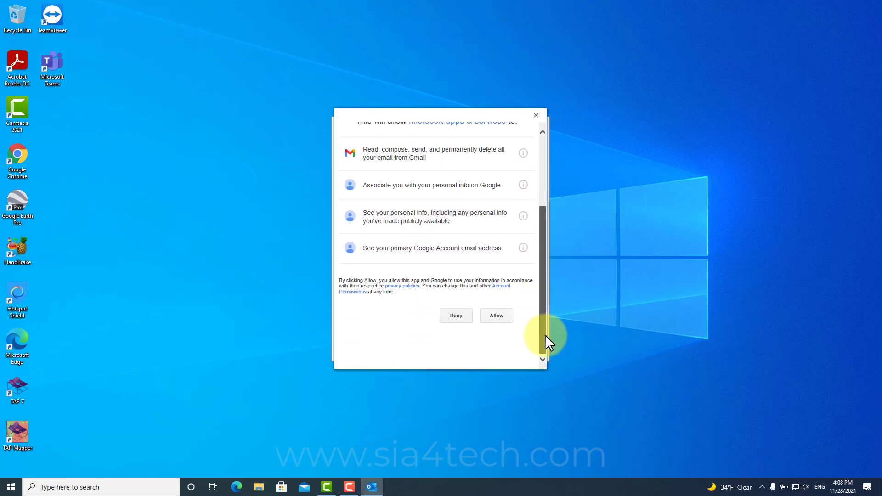
Allow Microsoft apps access to the Google account on the consent page
left_click(496, 317)
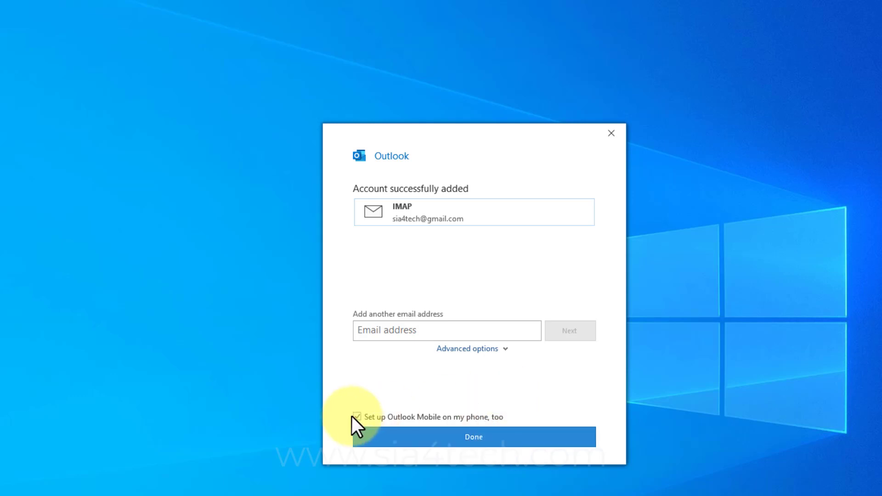
Skip Outlook Mobile setup, finish, and dismiss the layout tip to show the inbox
left_click(384, 416)
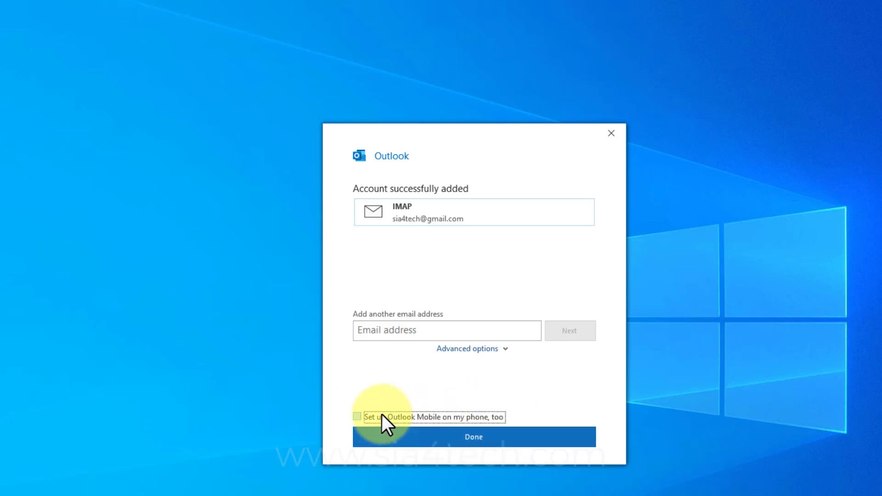
left_click(489, 440)
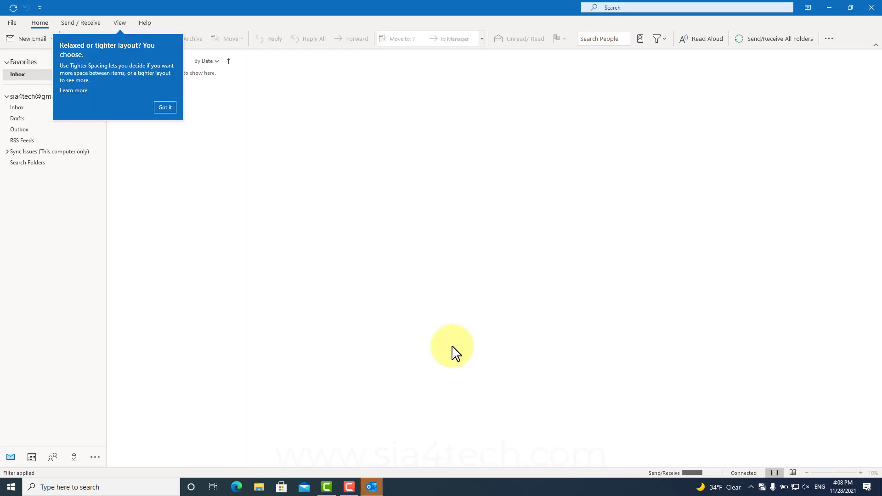
left_click(165, 107)
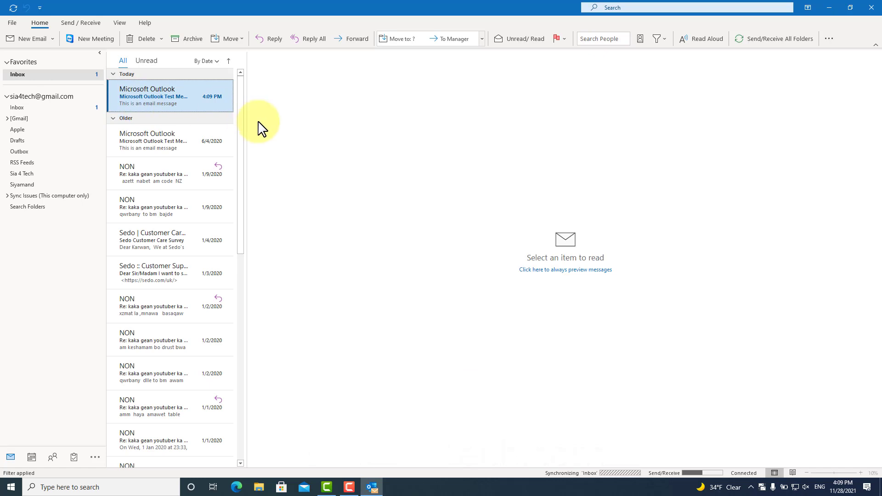
Send a new email with subject 'Test email' to the account's own Gmail address
left_click(31, 39)
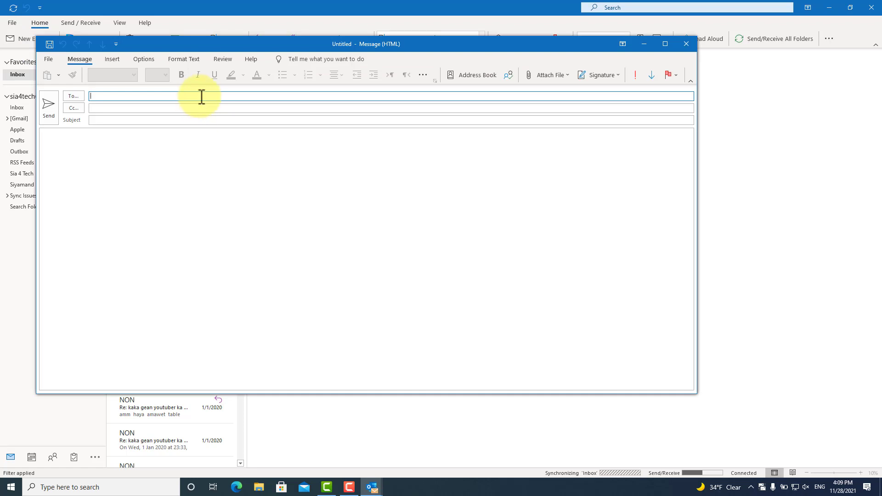
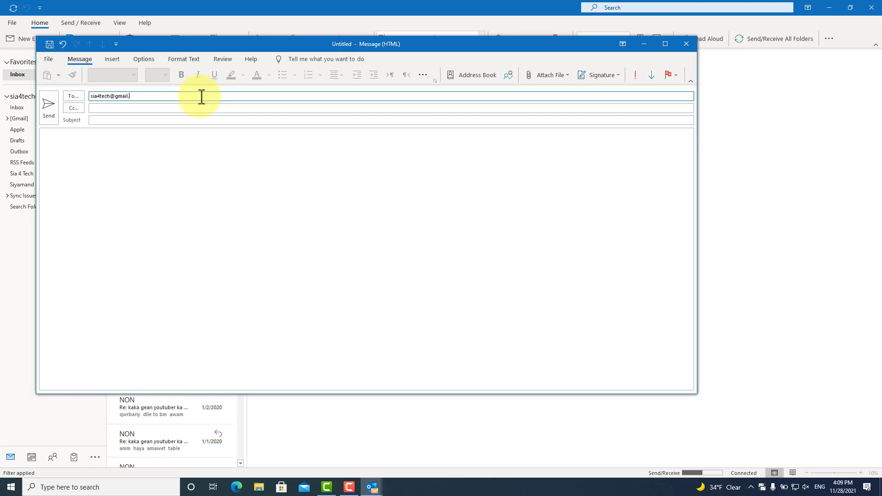
key("Tab")
key("Tab")
type("t")
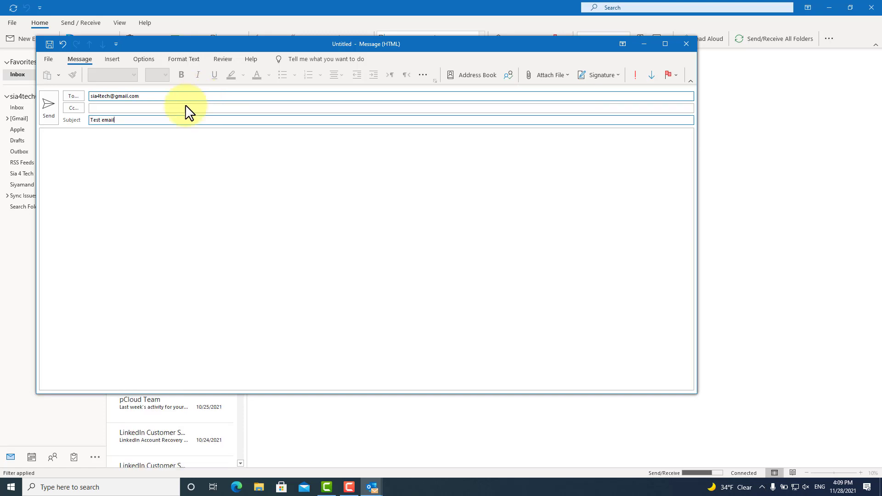
left_click(49, 107)
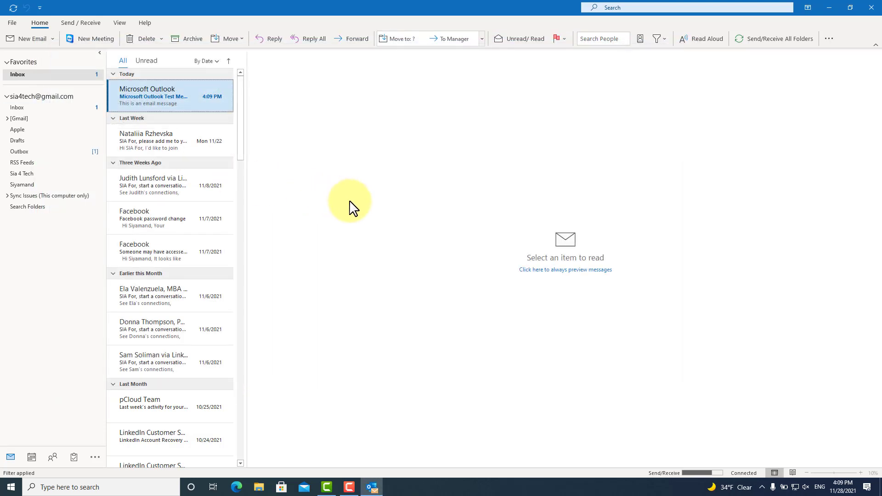
Open the Microsoft Outlook Test Message and select its body sentence
left_click(141, 95)
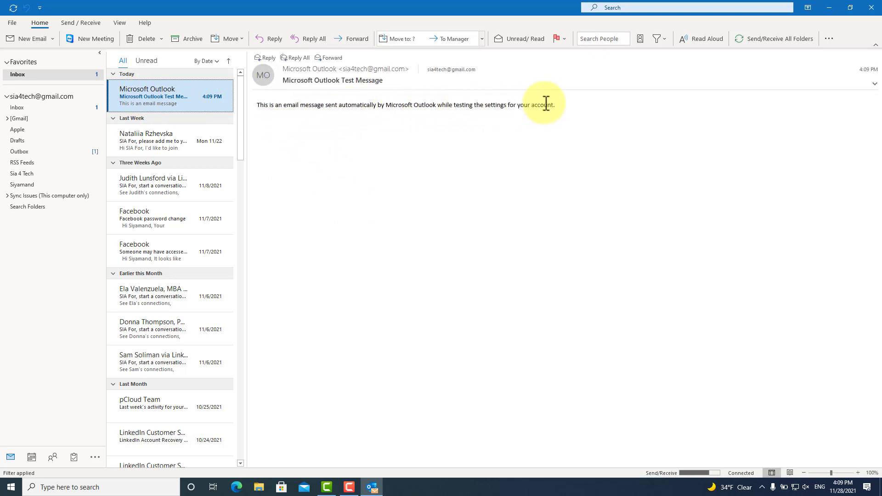
left_click_drag(558, 105, 256, 106)
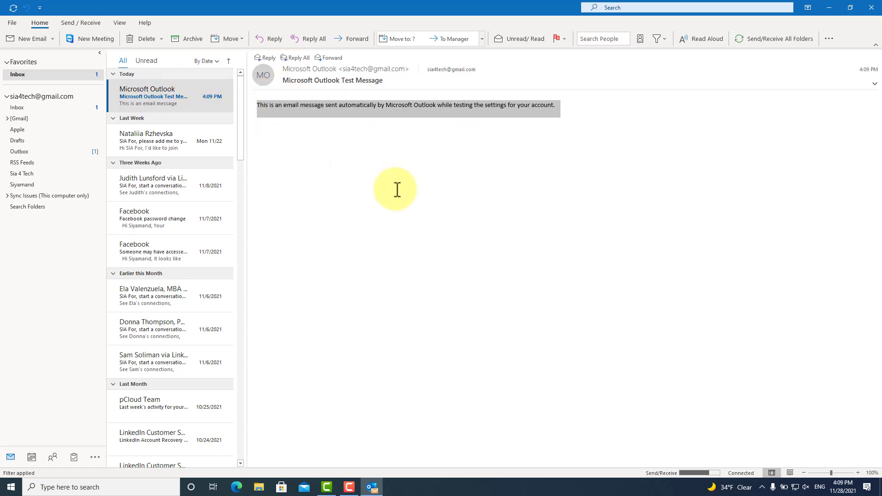